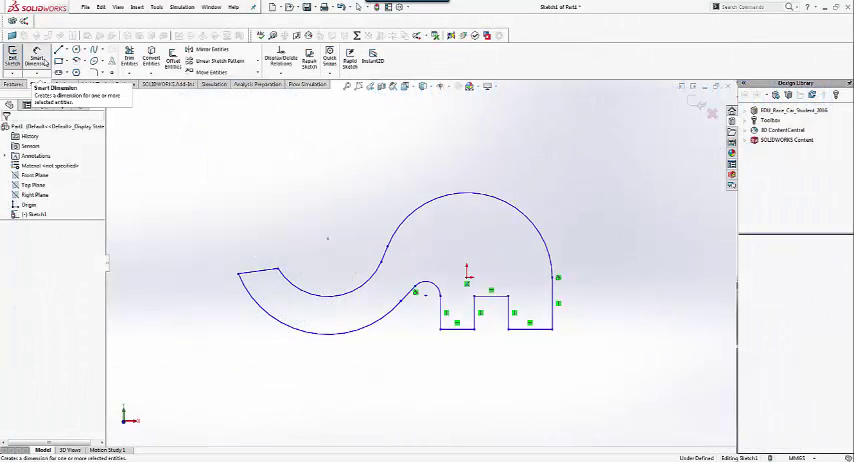
# Step: Add radius dimensions to the trunk's inner arc (R7.5) and its outer arc
pyautogui.click(58, 61)
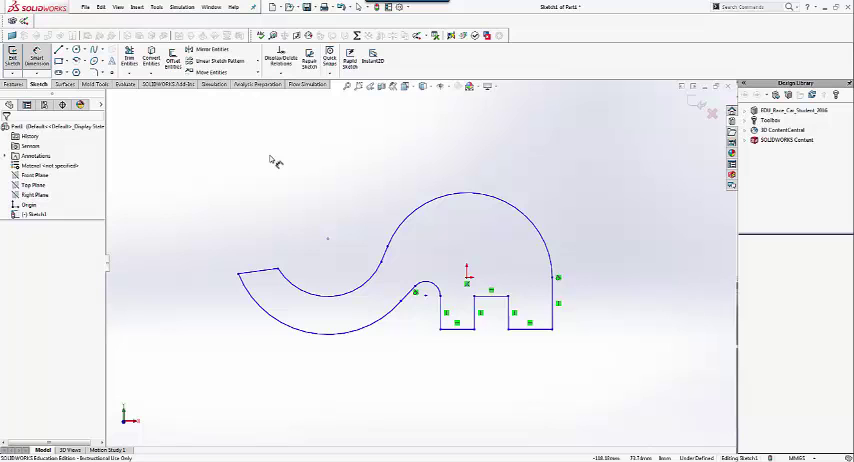
pyautogui.click(350, 294)
pyautogui.click(352, 258)
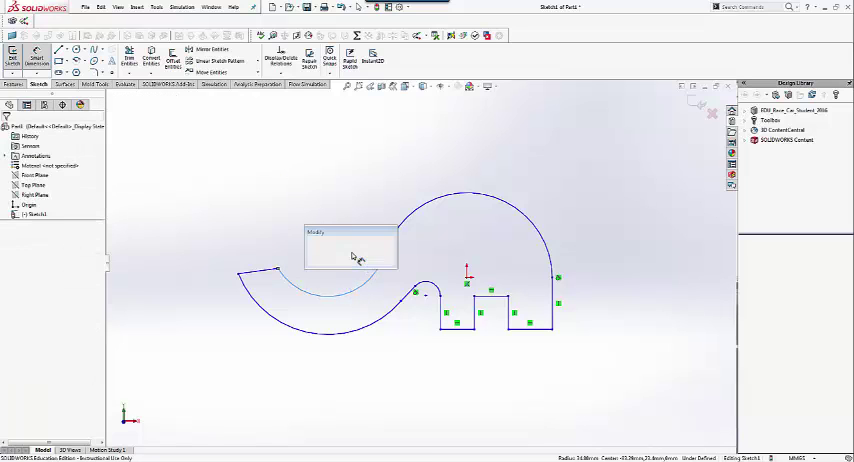
pyautogui.write('7.5')
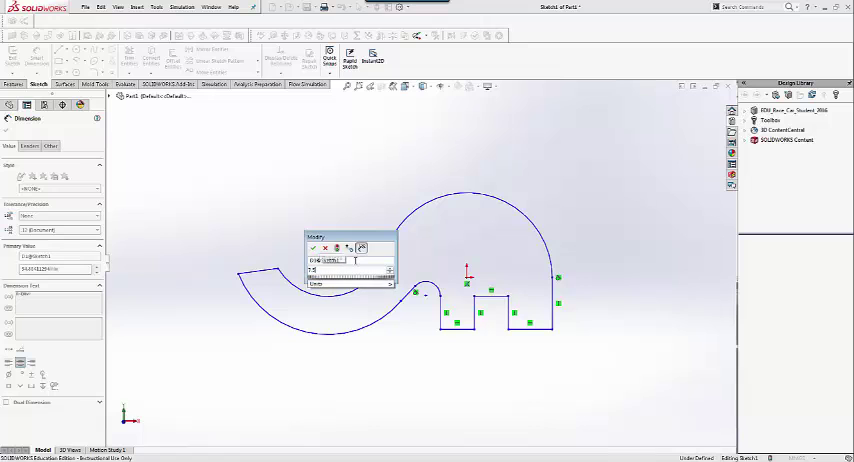
pyautogui.press('Return')
pyautogui.click(368, 330)
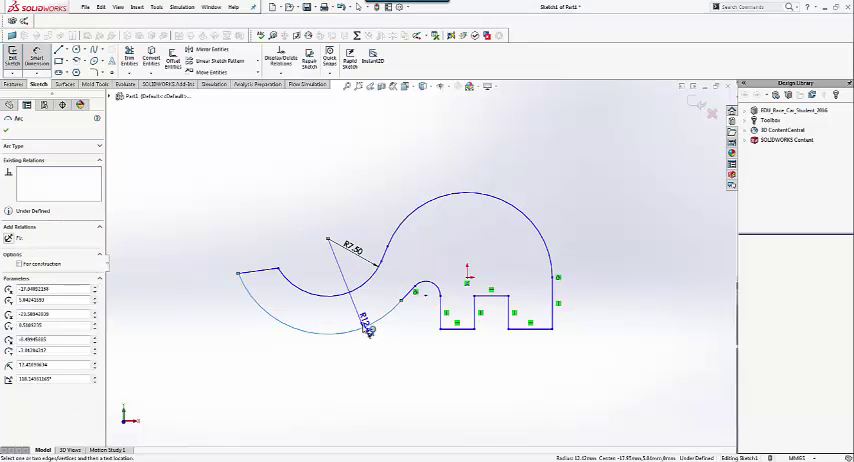
pyautogui.click(365, 324)
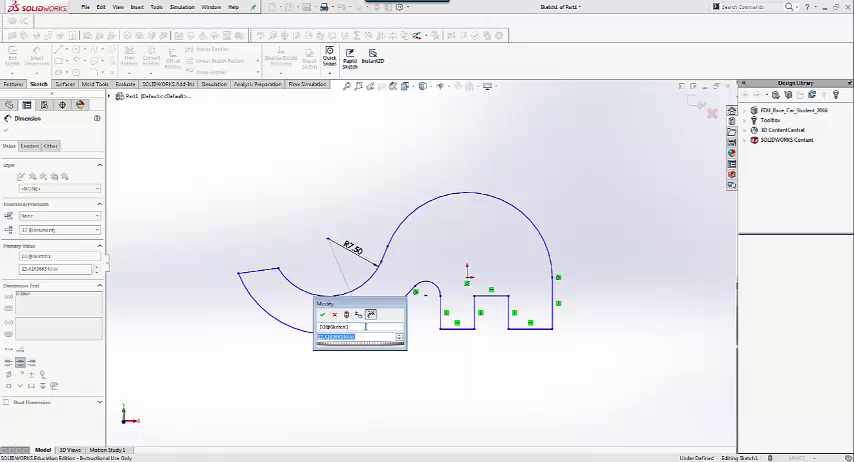
pyautogui.write('15')
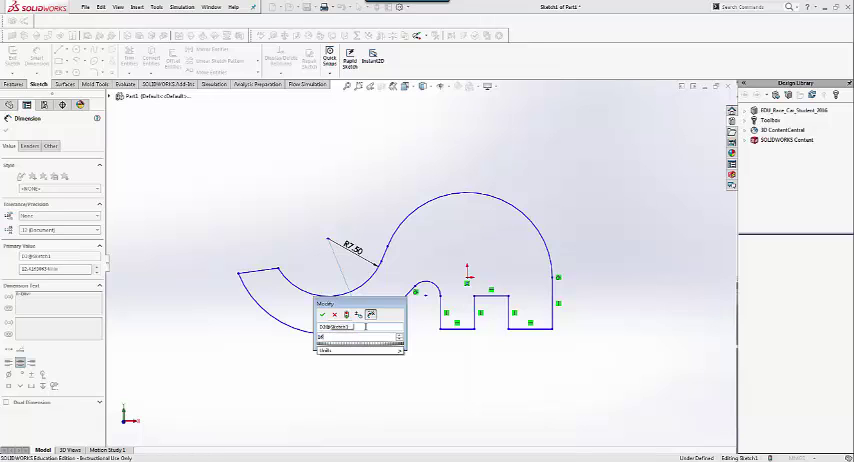
pyautogui.press('Return')
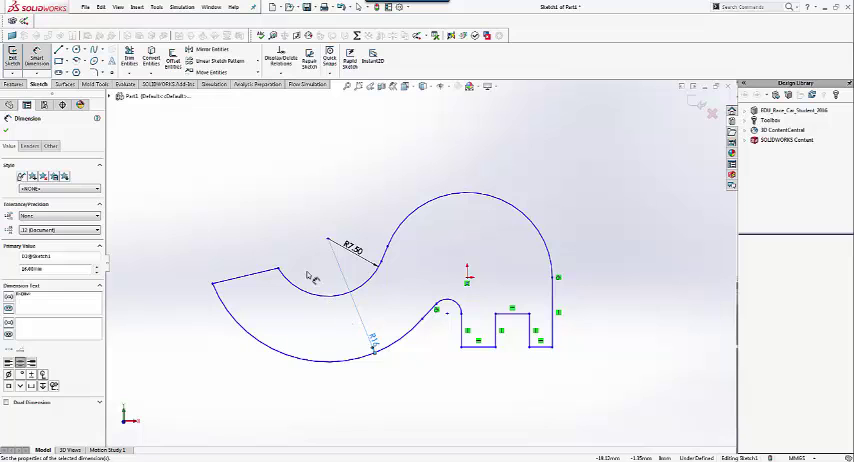
# Step: Dimension the trunk end line to 8.50 and the large body arc to R22
pyautogui.click(242, 274)
pyautogui.click(232, 259)
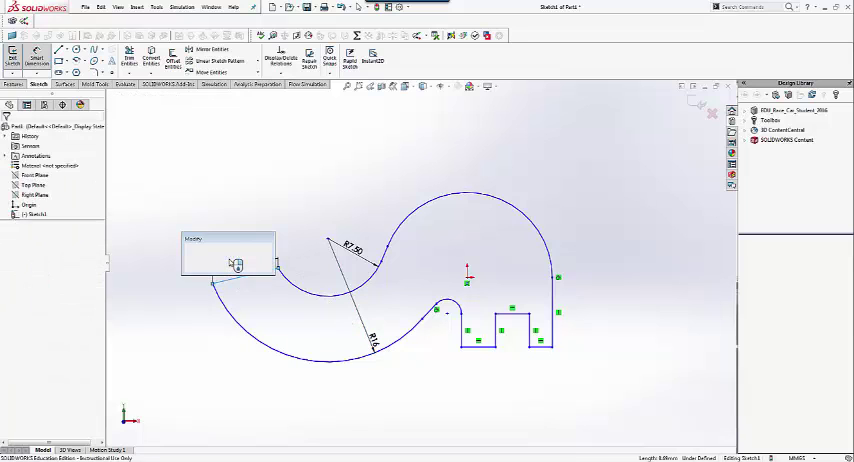
pyautogui.write('8.5')
pyautogui.press('Return')
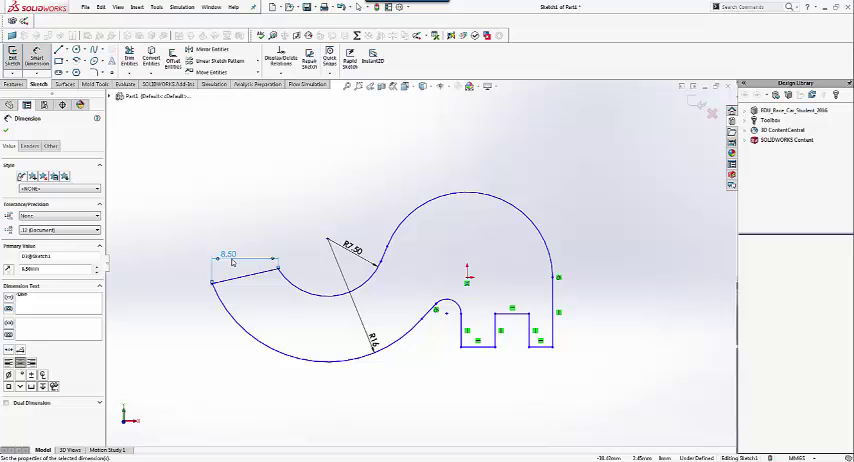
pyautogui.click(525, 205)
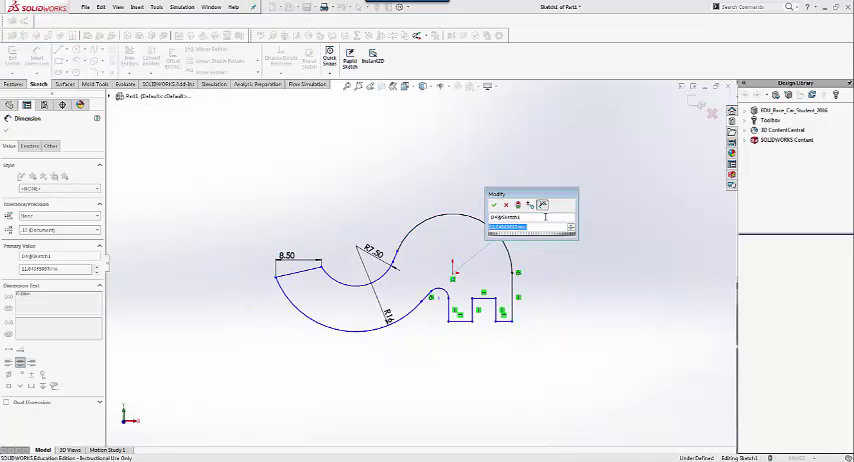
pyautogui.write('22')
pyautogui.press('Return')
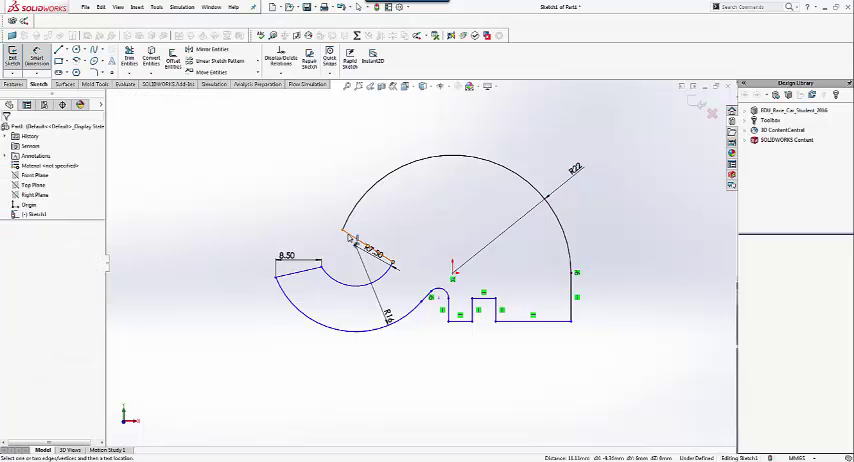
# Step: Drag the trunk's endpoints and the R7.50 arc centre to reshape the trunk outline
pyautogui.click(350, 237)
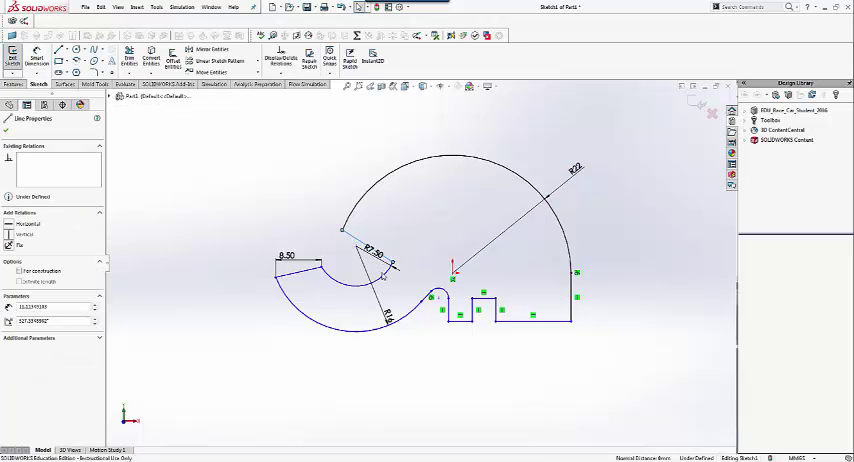
pyautogui.moveTo(350, 237)
pyautogui.mouseDown()
pyautogui.moveTo(362, 276)
pyautogui.moveTo(344, 234)
pyautogui.moveTo(455, 236)
pyautogui.mouseUp()
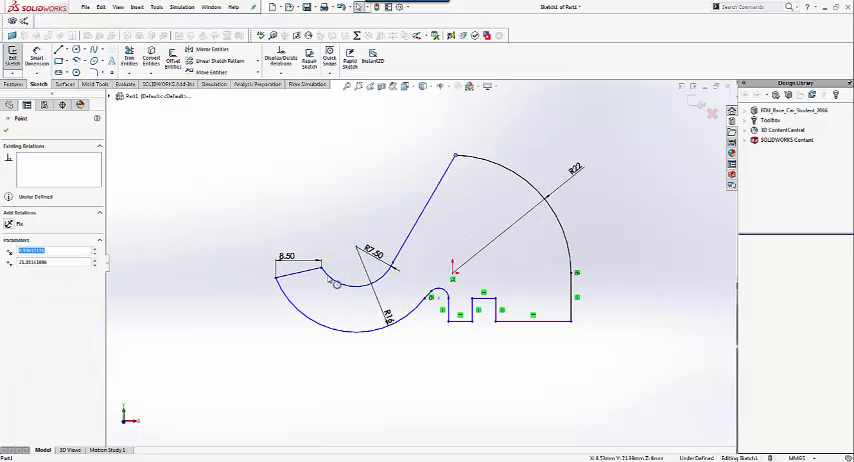
pyautogui.click(273, 279)
pyautogui.moveTo(273, 279); pyautogui.dragTo(201, 258)
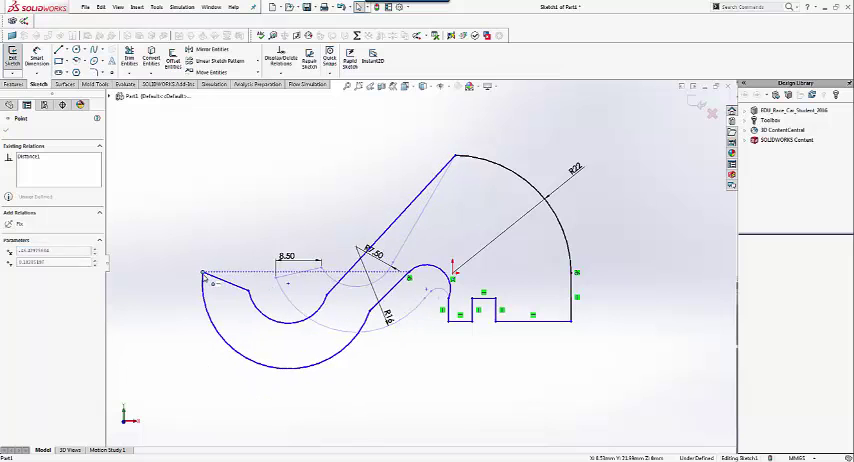
pyautogui.moveTo(457, 160)
pyautogui.mouseDown()
pyautogui.moveTo(396, 287)
pyautogui.moveTo(425, 289)
pyautogui.mouseUp()
pyautogui.moveTo(317, 305); pyautogui.dragTo(330, 285)
pyautogui.click(352, 358)
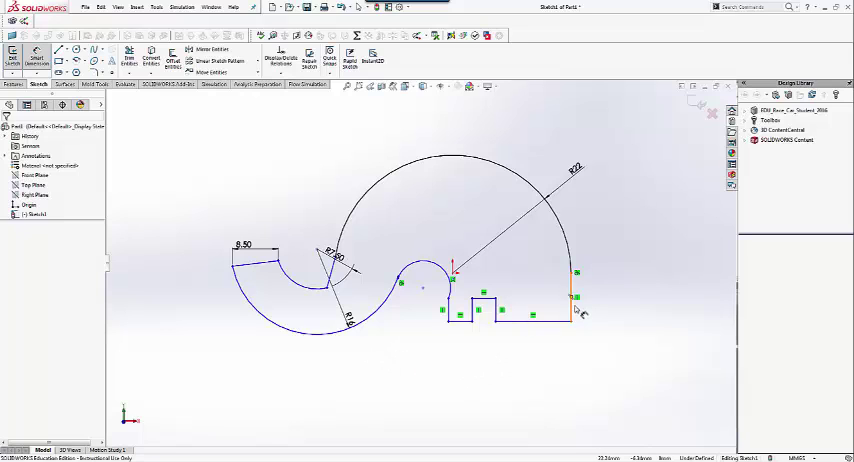
# Step: Dimension the leg line spacing and the leg height, both to 6
pyautogui.click(490, 299)
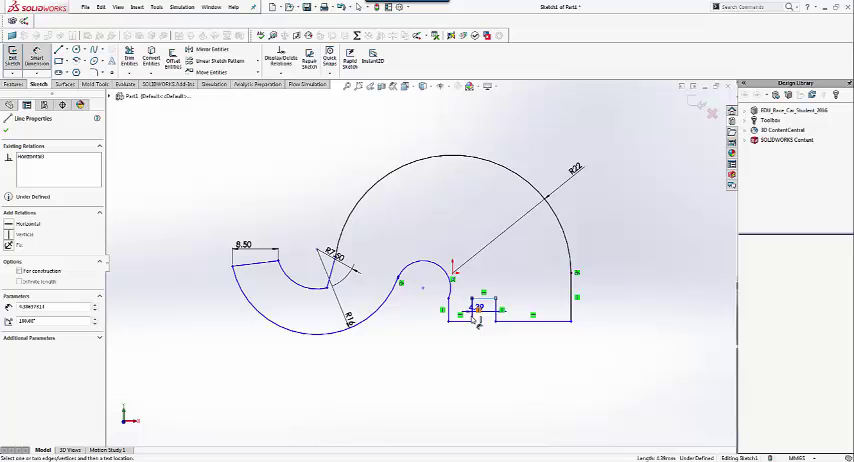
pyautogui.click(520, 318)
pyautogui.click(620, 324)
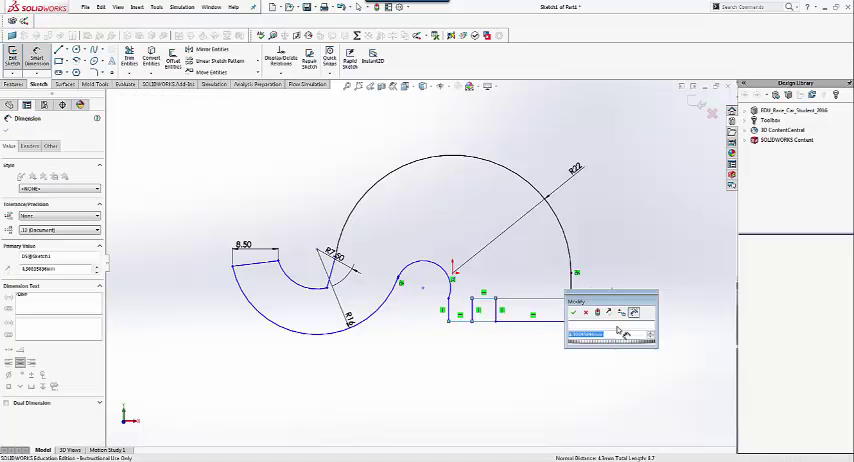
pyautogui.write('3')
pyautogui.press('Return')
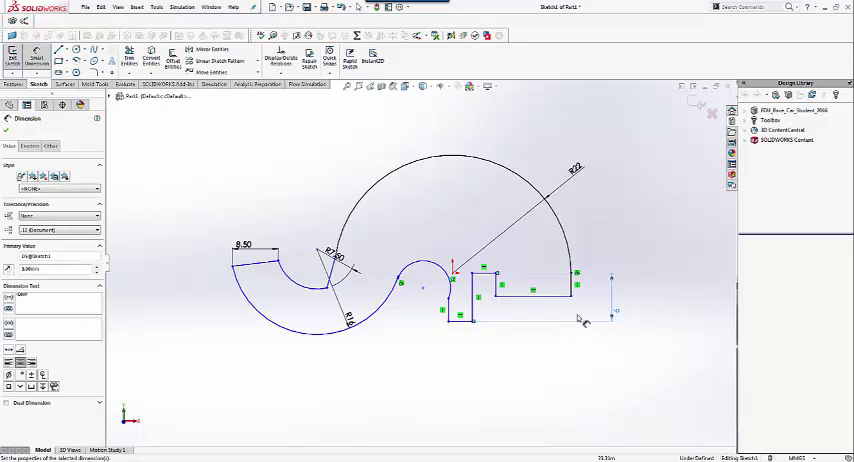
pyautogui.click(549, 303)
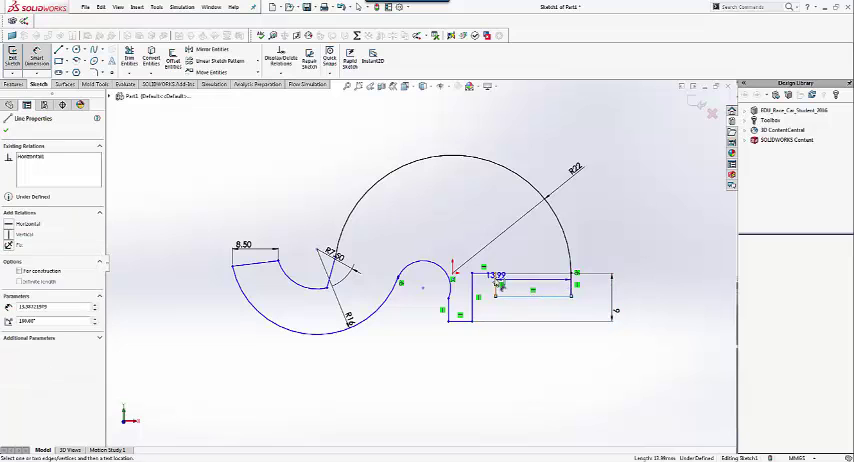
pyautogui.click(650, 313)
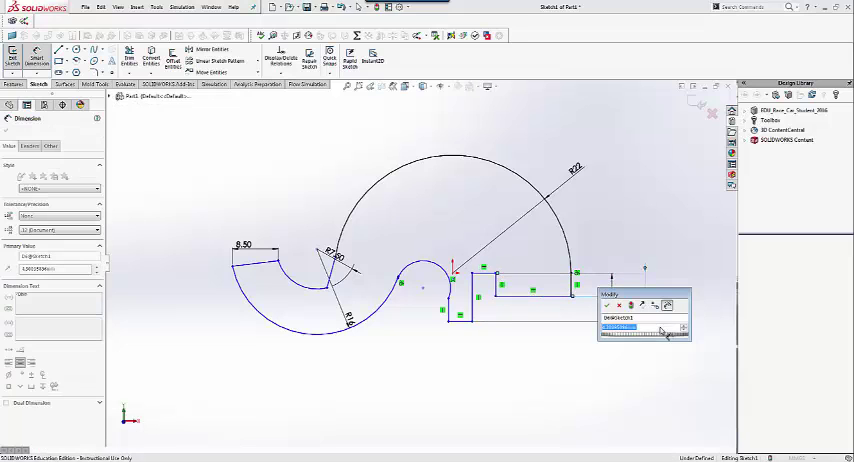
pyautogui.write('6')
pyautogui.press('Return')
# Step: Make the top and bottom leg lines equal in length
pyautogui.click(565, 321)
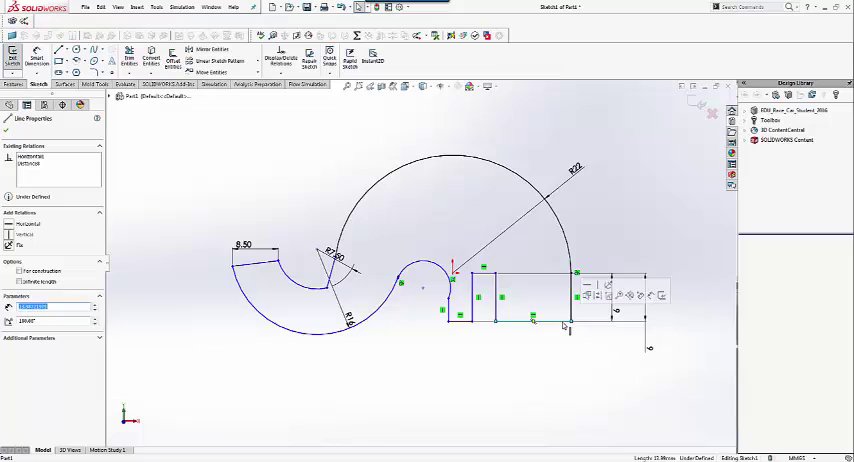
pyautogui.keyDown('ctrl'); pyautogui.click(540, 273); pyautogui.keyUp('ctrl')
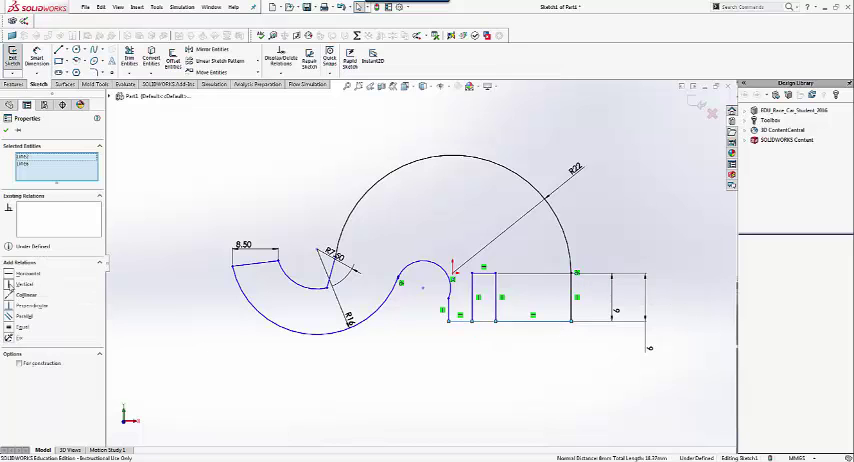
pyautogui.click(20, 327)
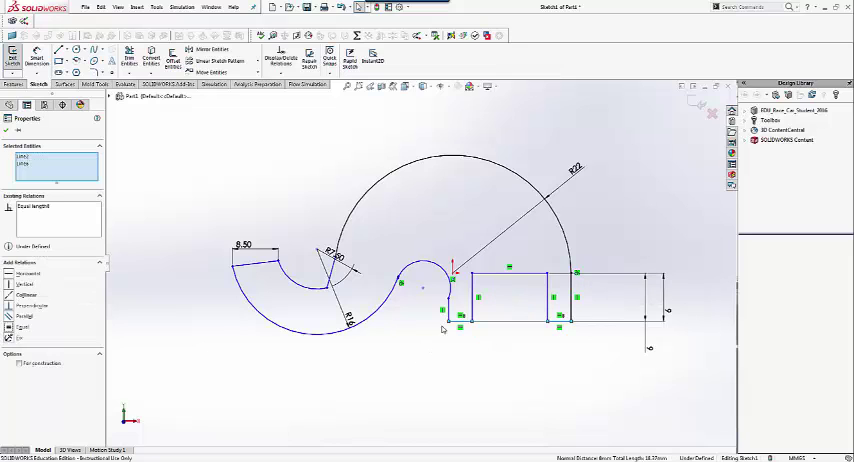
# Step: Dimension the small arc to R2.50 and the right vertical body line to 45
pyautogui.click(10, 133)
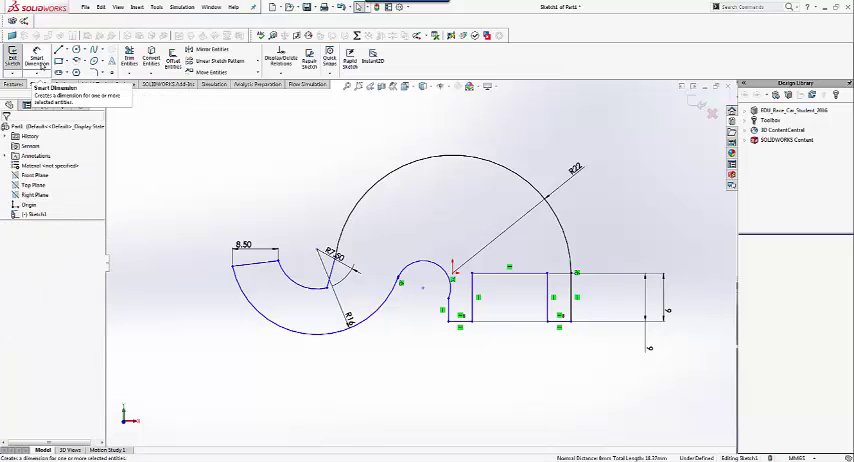
pyautogui.click(36, 55)
pyautogui.click(441, 263)
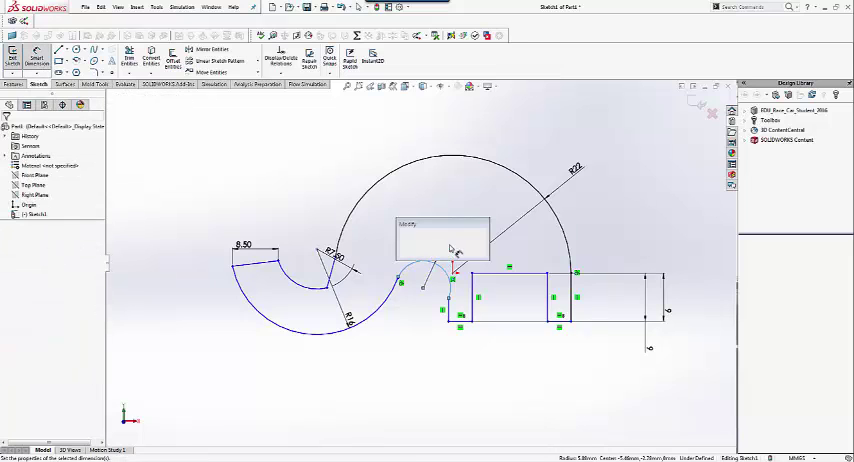
pyautogui.click(455, 248)
pyautogui.press('Return')
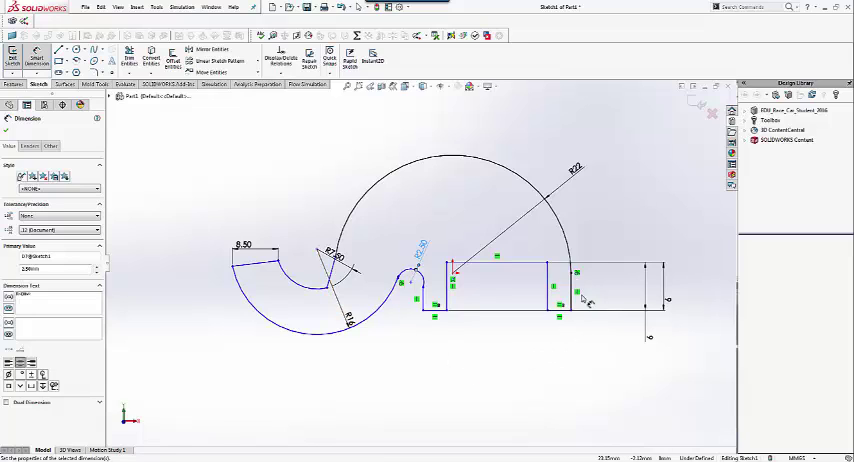
pyautogui.click(575, 290)
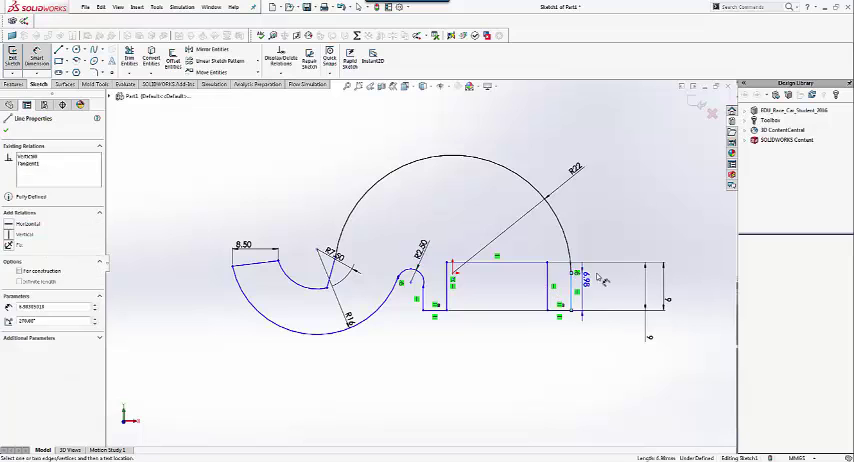
pyautogui.click(702, 305)
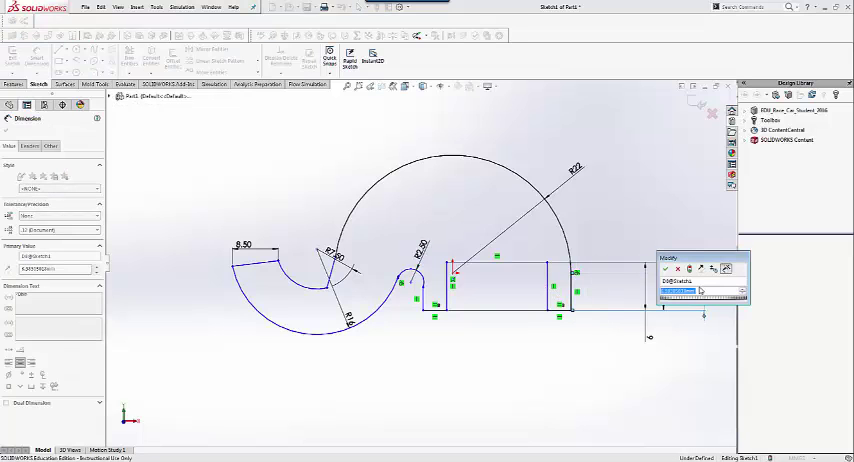
pyautogui.press('Return')
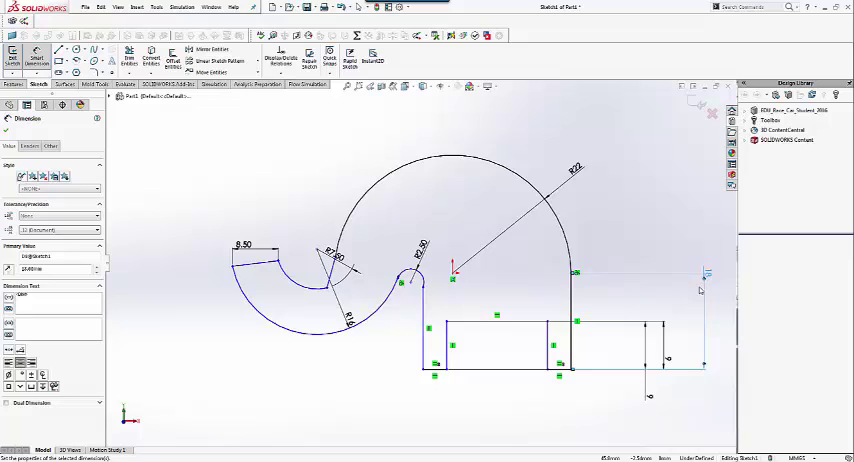